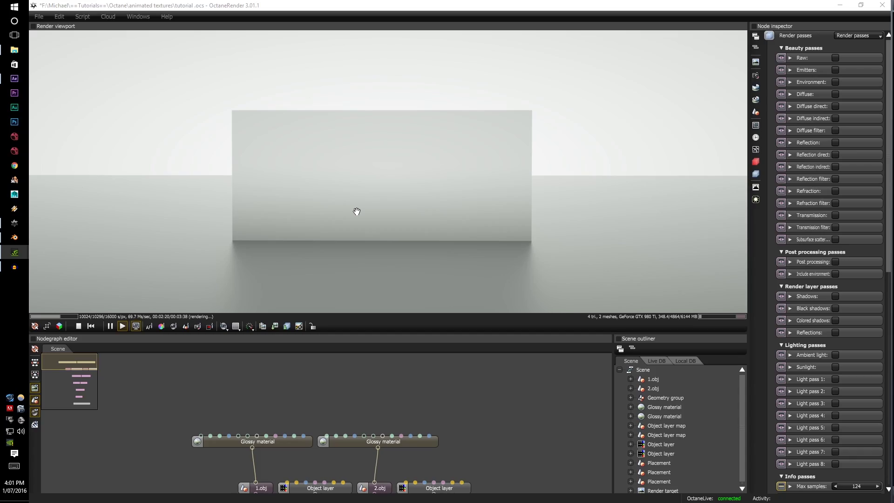
Step: Examine the TV plane and floor in the render, their glossy materials and the scene's node graph
drag(407, 204, 416, 200)
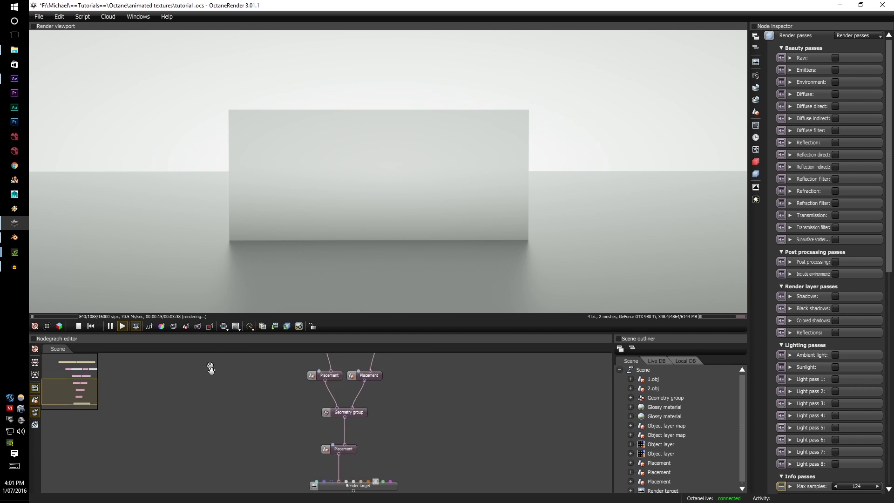
middle_drag(210, 369, 221, 480)
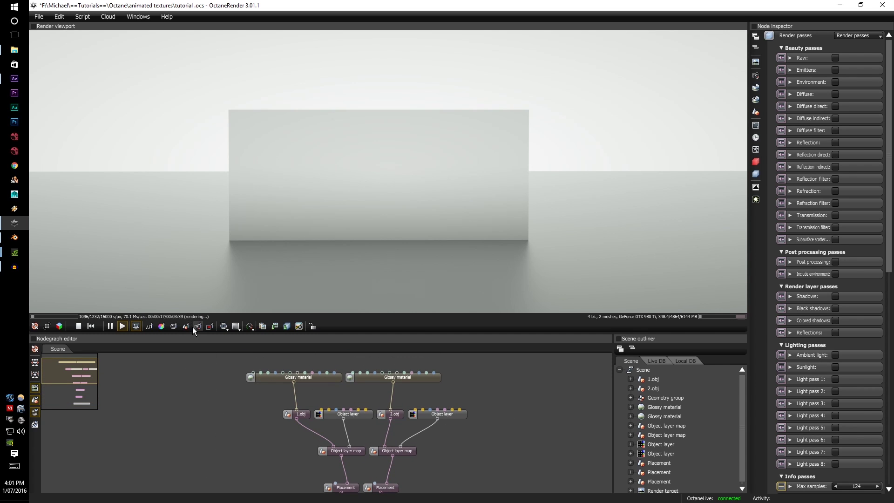
click(270, 258)
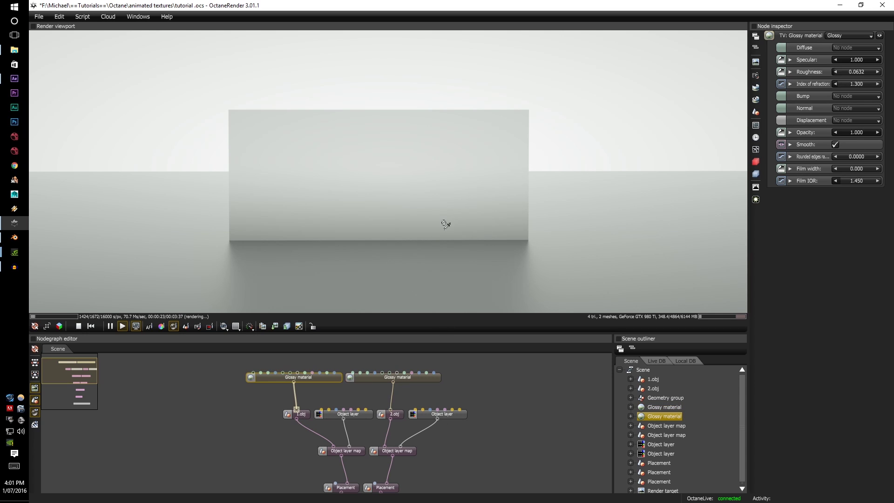
drag(331, 206, 320, 146)
scroll(331, 185, up, 1)
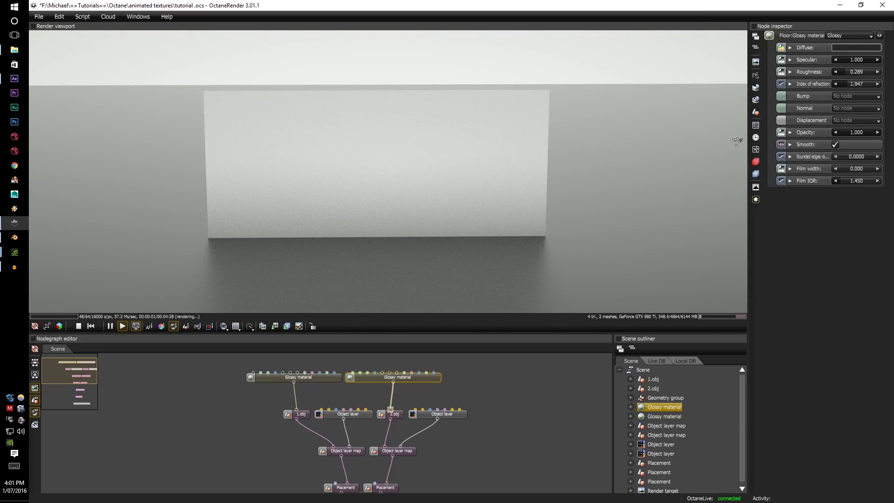
drag(747, 135, 681, 135)
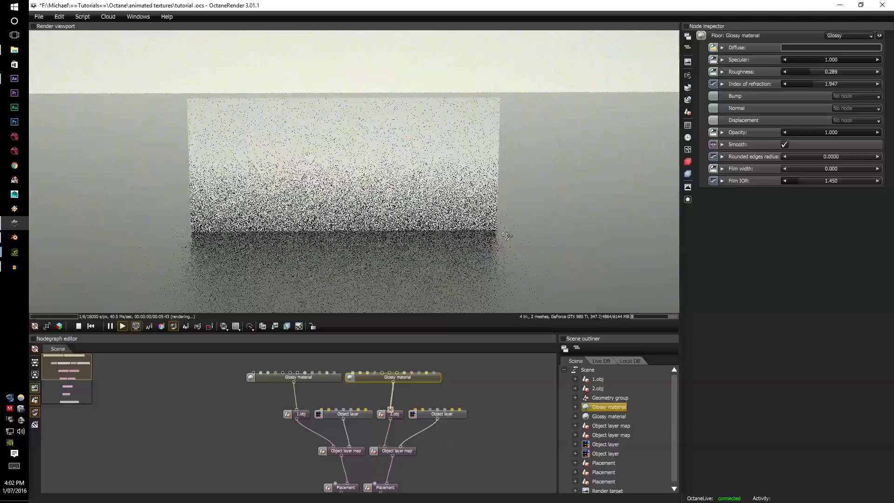
scroll(428, 234, down, 2)
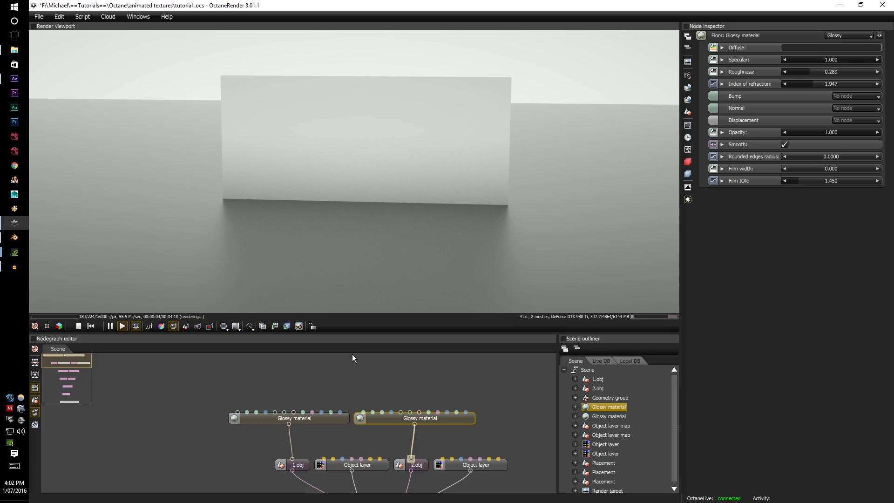
drag(303, 186, 349, 157)
scroll(347, 155, up, 1)
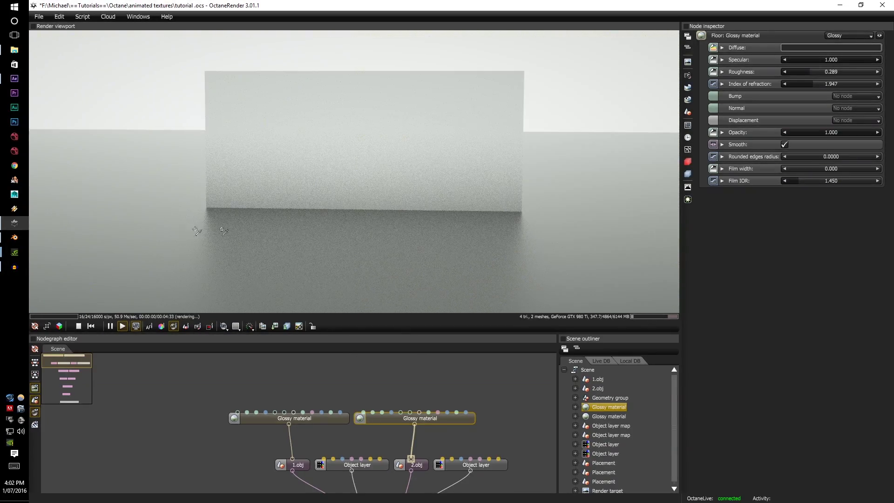
drag(196, 230, 181, 223)
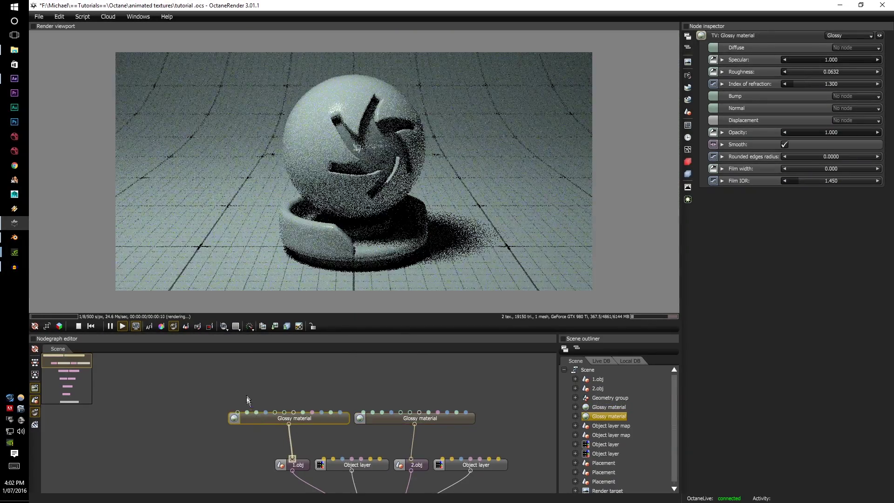
scroll(375, 408, down, 3)
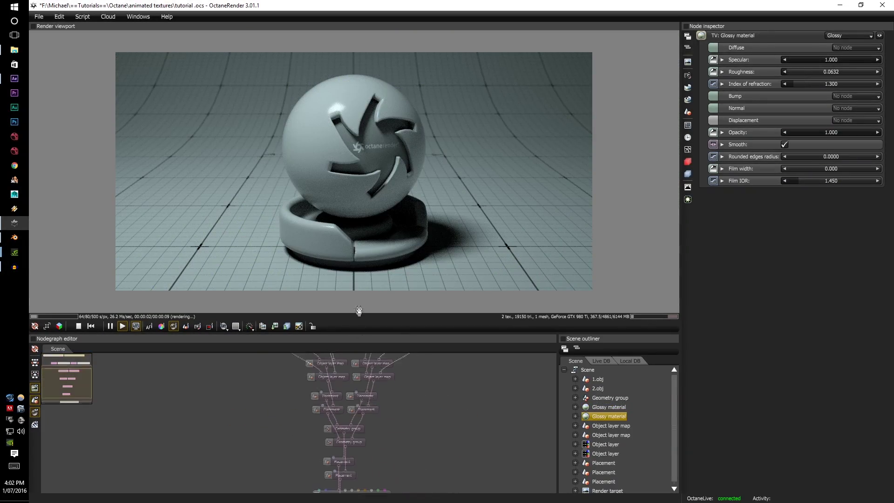
click(359, 421)
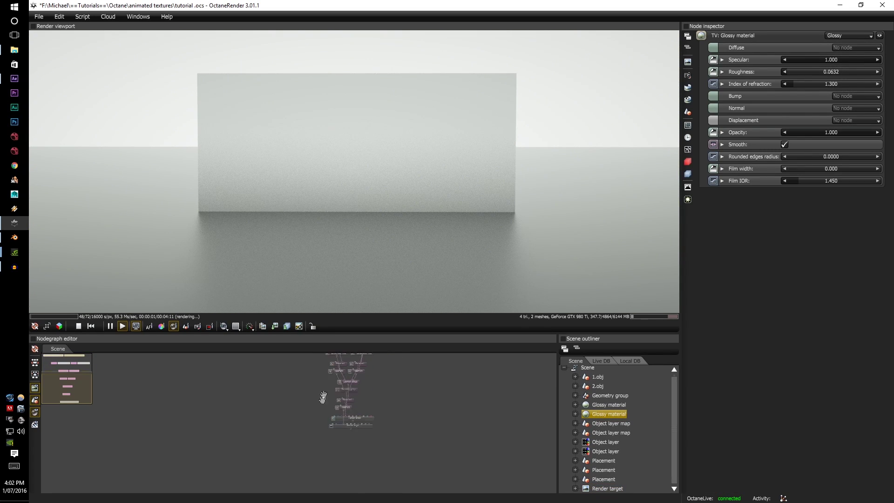
right_click(304, 383)
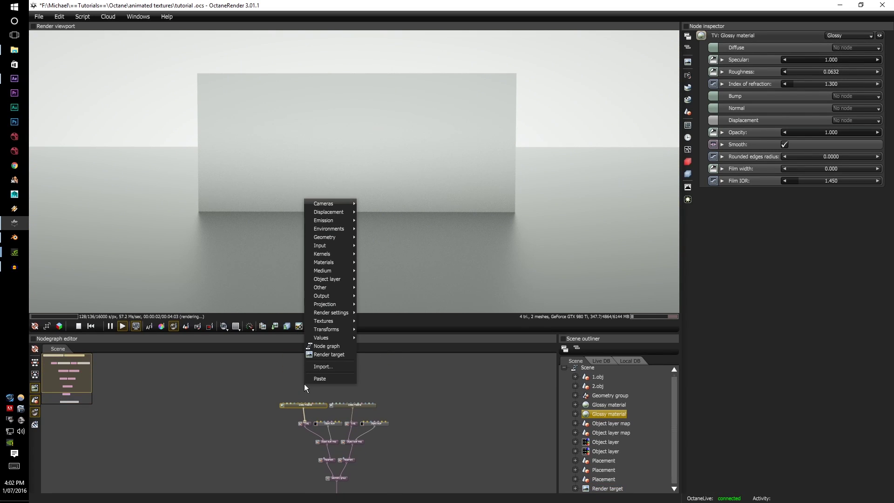
click(288, 415)
scroll(296, 409, up, 3)
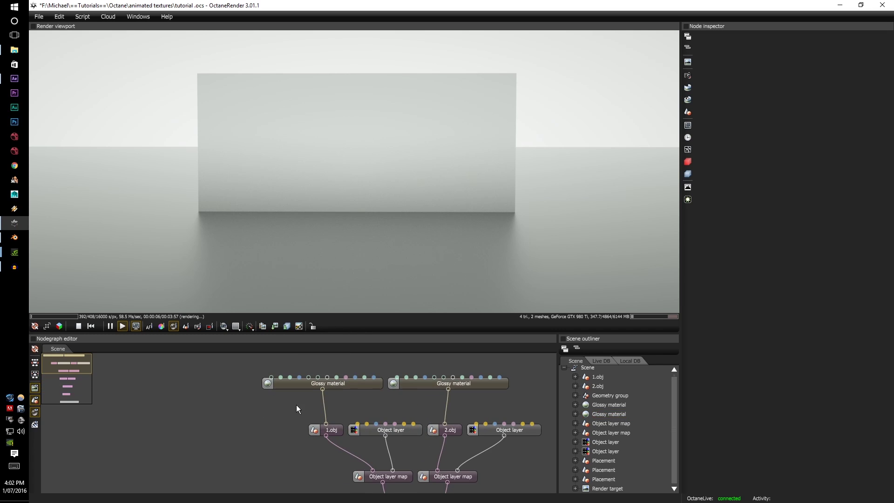
Step: Add an RGB image texture using animatedtextures_00598.png from the 20160622_183321 folder and connect it to the TV material's diffuse input
click(322, 382)
right_click(295, 360)
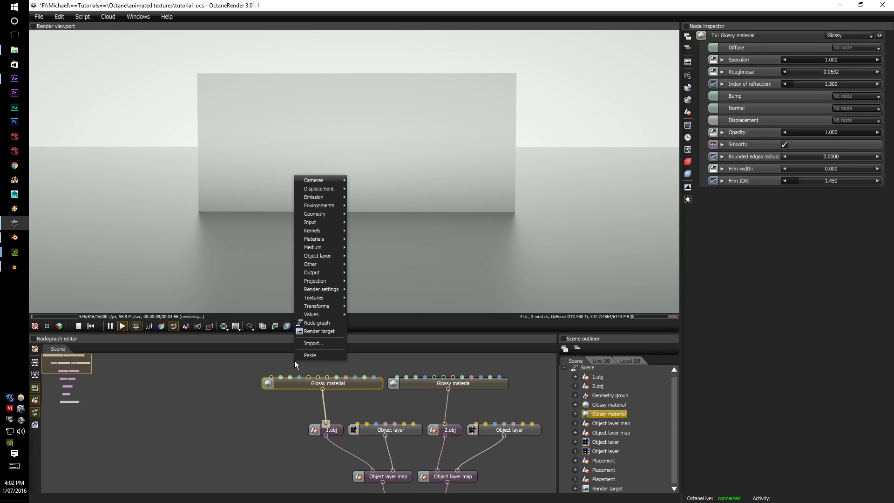
mouse_move(335, 297)
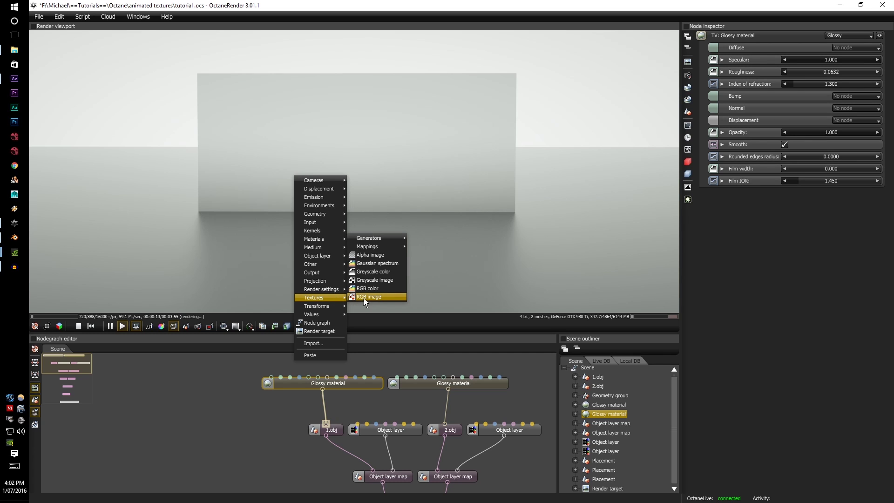
click(363, 298)
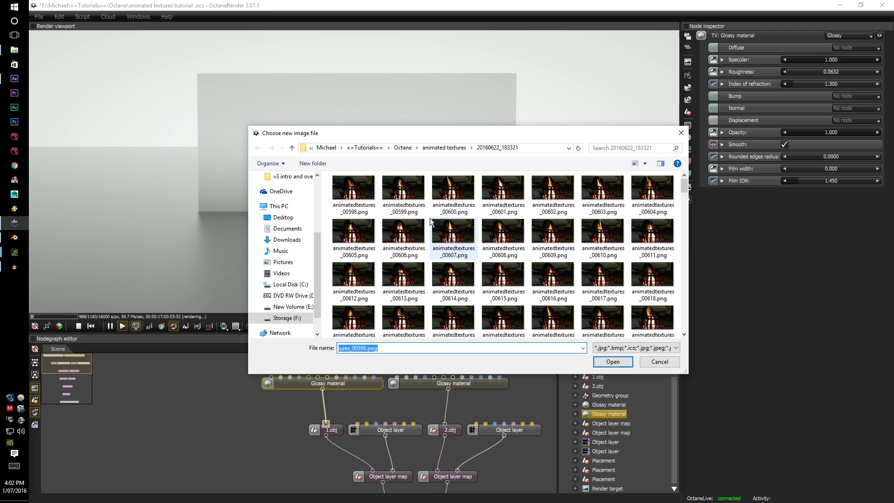
scroll(683, 186, down, 2)
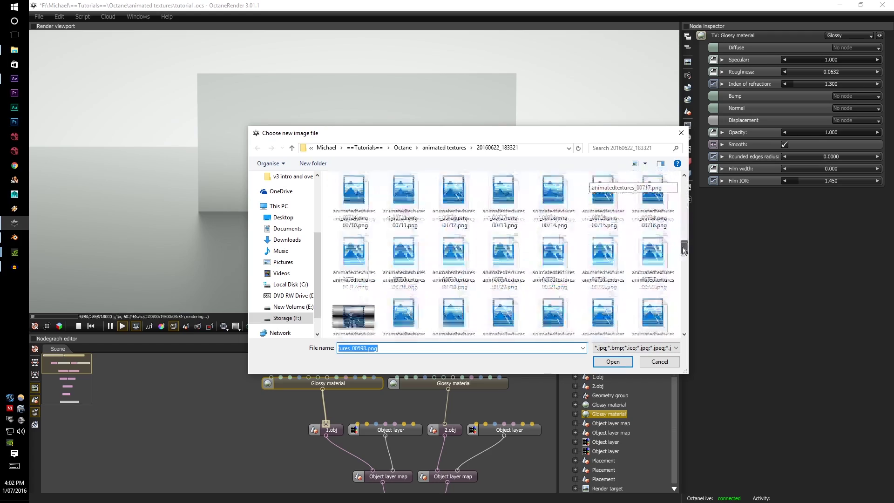
scroll(678, 189, down, 5)
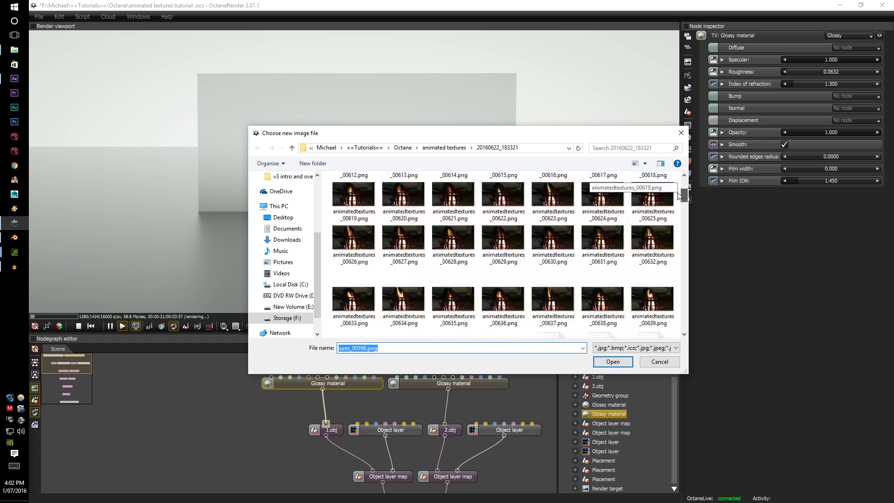
scroll(686, 208, down, 6)
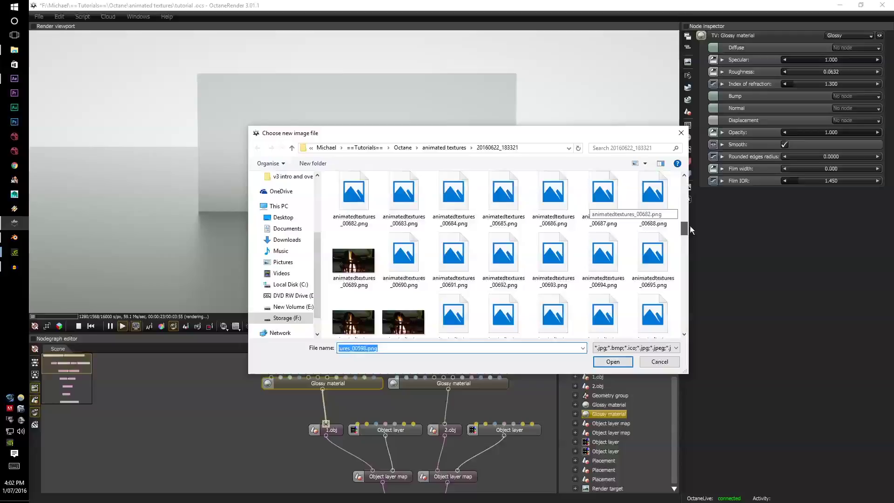
scroll(669, 178, up, 13)
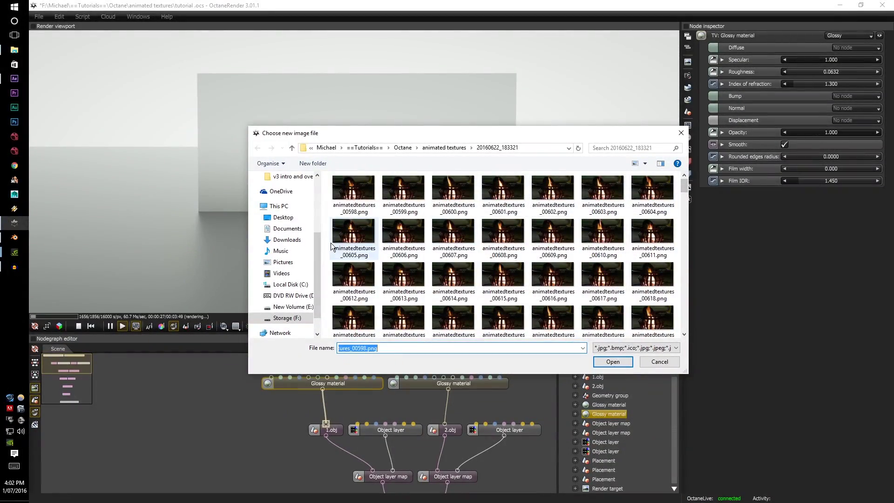
click(362, 204)
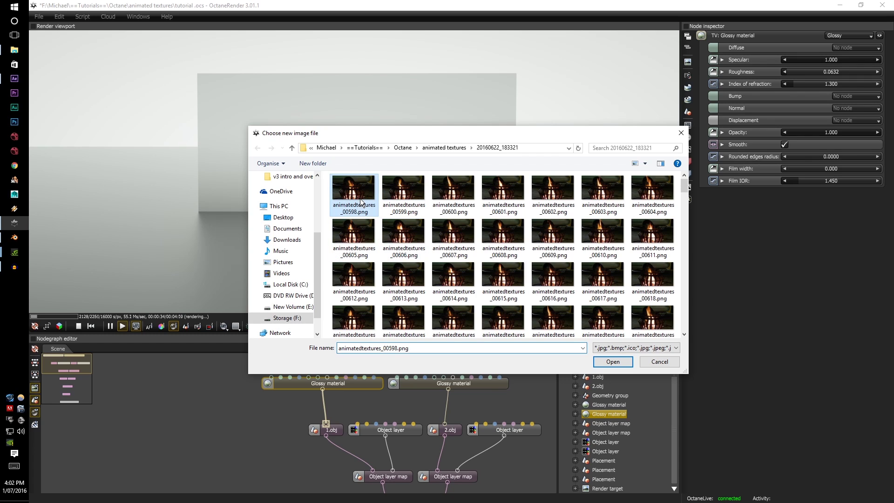
click(613, 362)
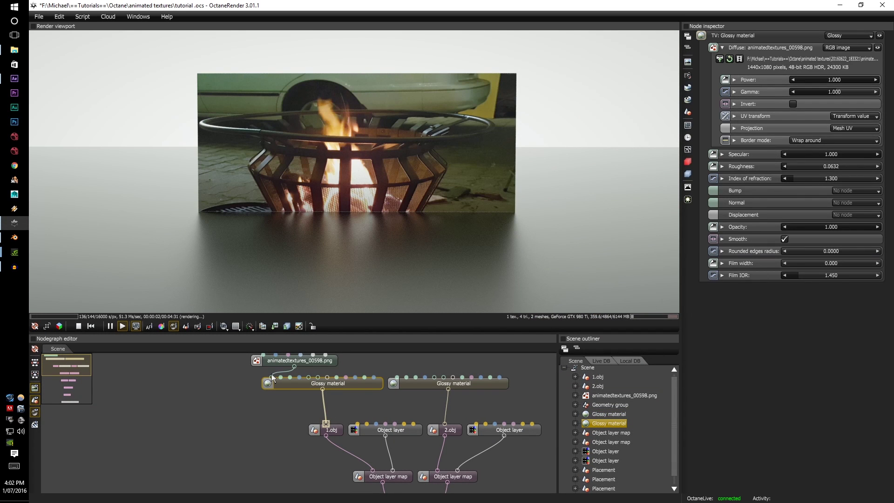
Step: Move the image texture node higher above the TV material and select it
drag(272, 361, 274, 328)
scroll(315, 378, down, 2)
drag(314, 380, 295, 462)
drag(330, 489, 326, 410)
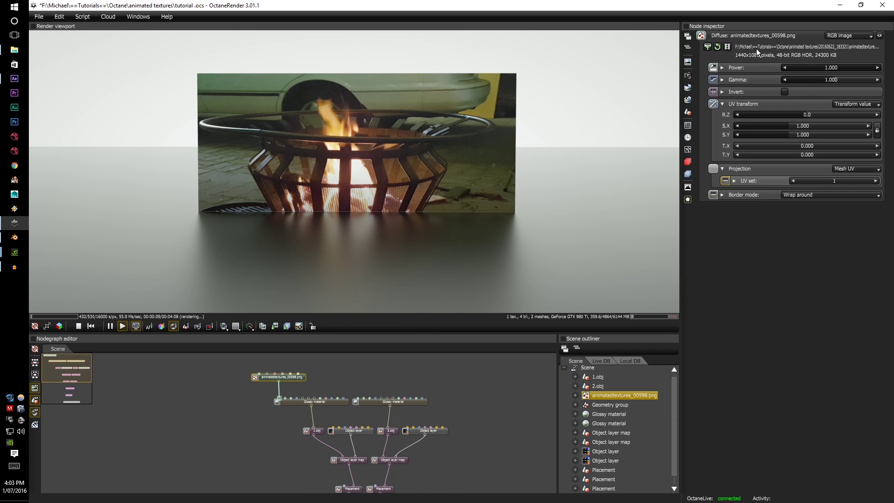
Step: Assign a new texture animation to the image node using the files animatedtextures_00598.png through animatedtextures_00898.png
click(727, 47)
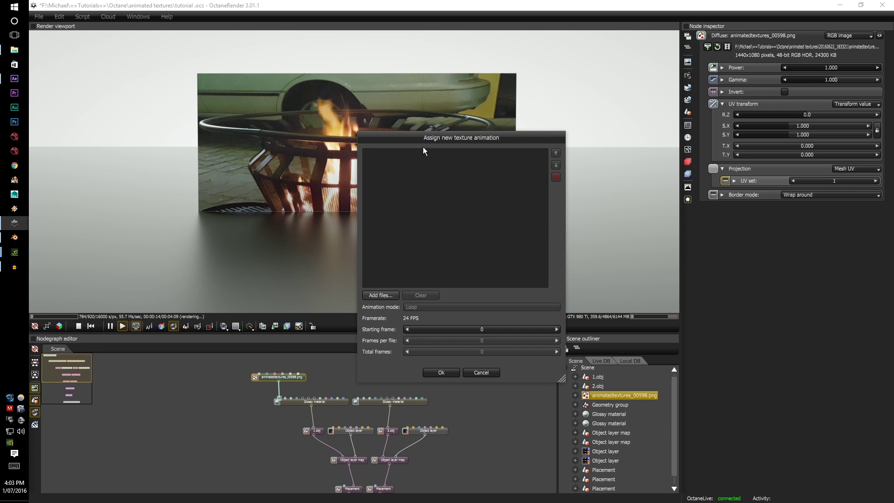
drag(425, 138, 397, 125)
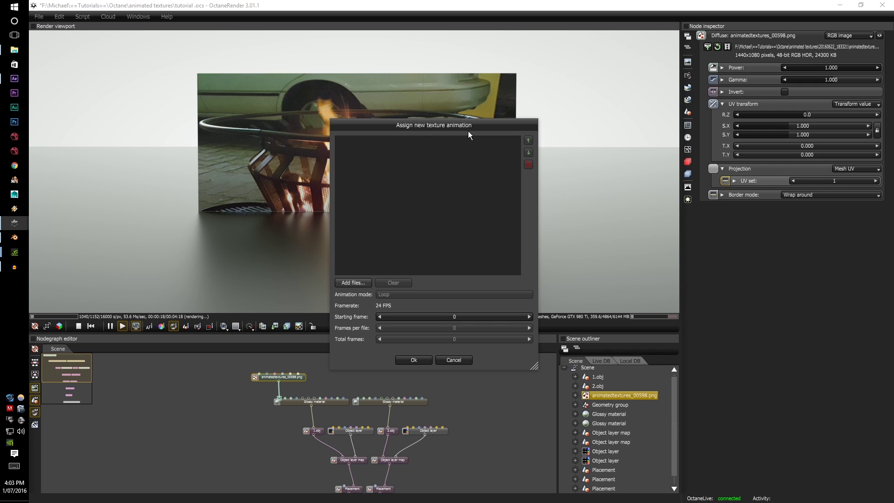
click(359, 283)
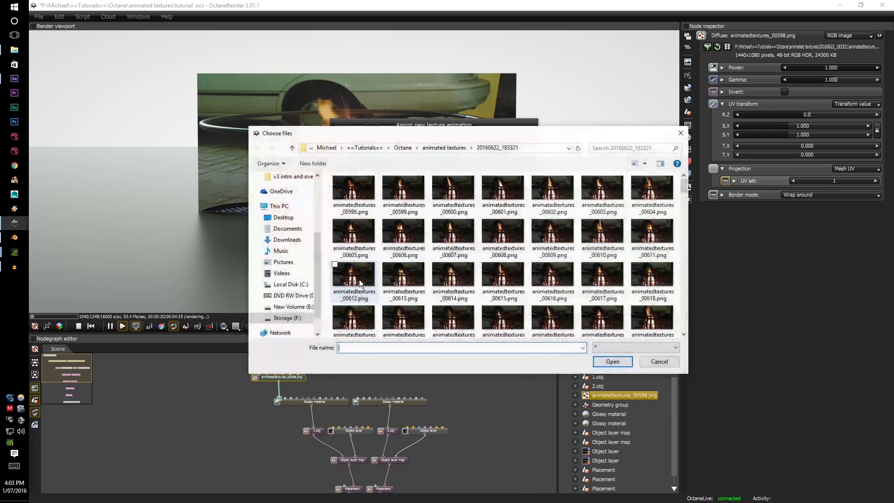
click(376, 204)
scroll(379, 222, down, 15)
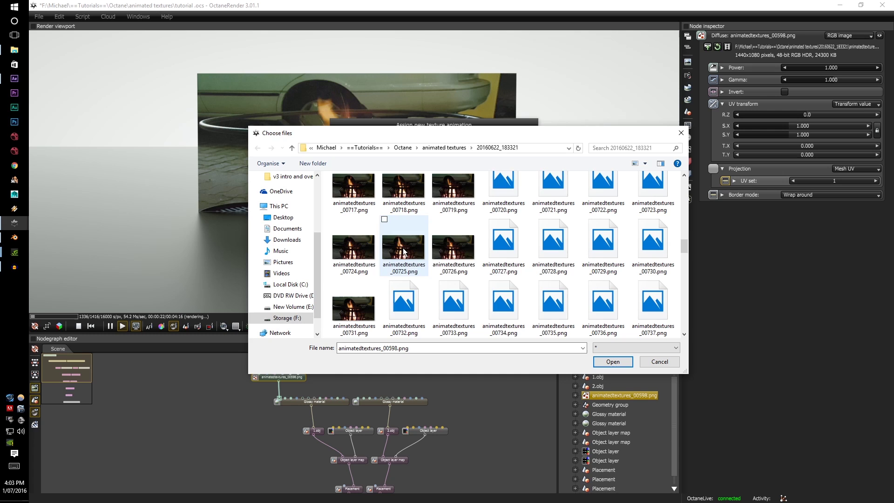
scroll(508, 291, down, 8)
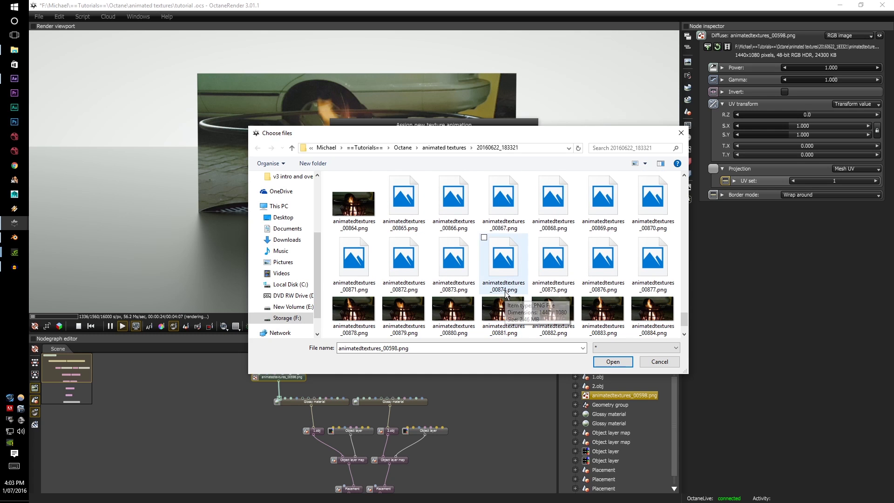
shift+click(652, 310)
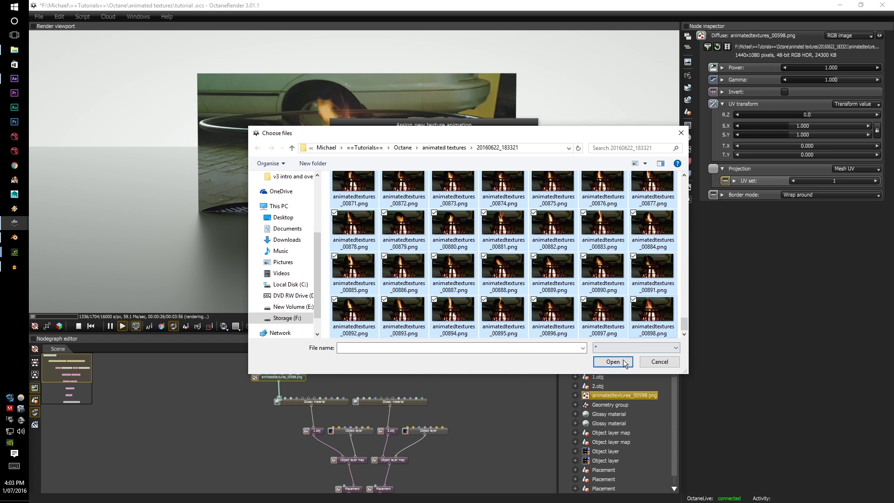
click(620, 362)
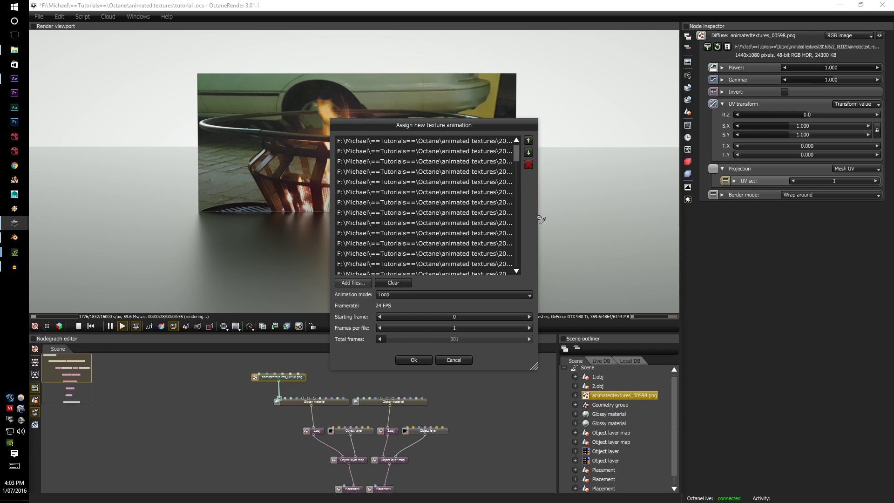
Step: Apply the texture animation with Loop as the animation mode and preview frame 134 on the timeline
drag(535, 367, 729, 433)
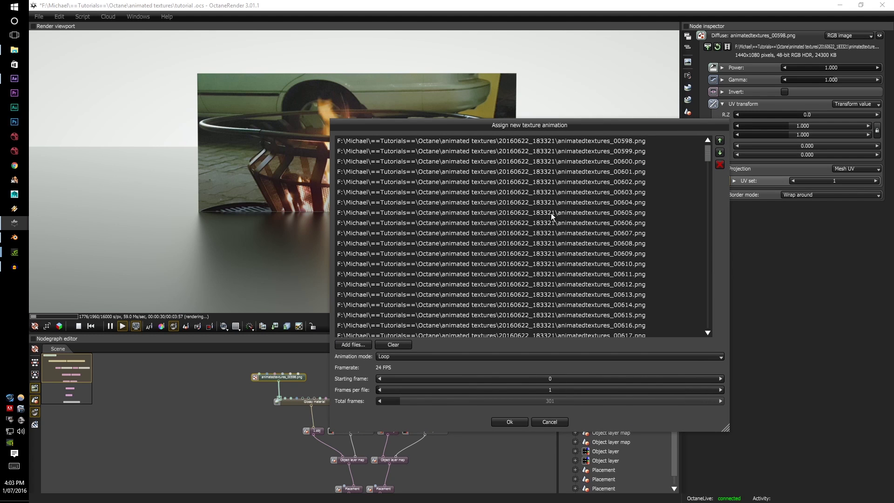
drag(509, 122, 392, 101)
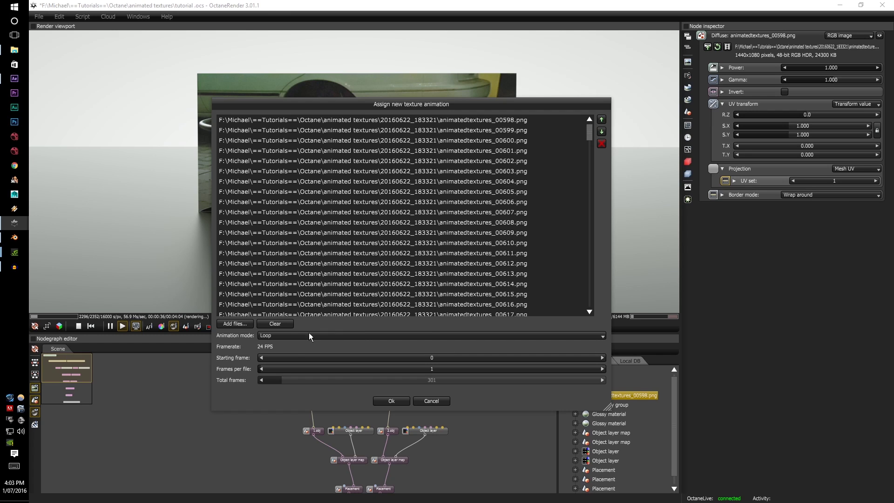
click(294, 336)
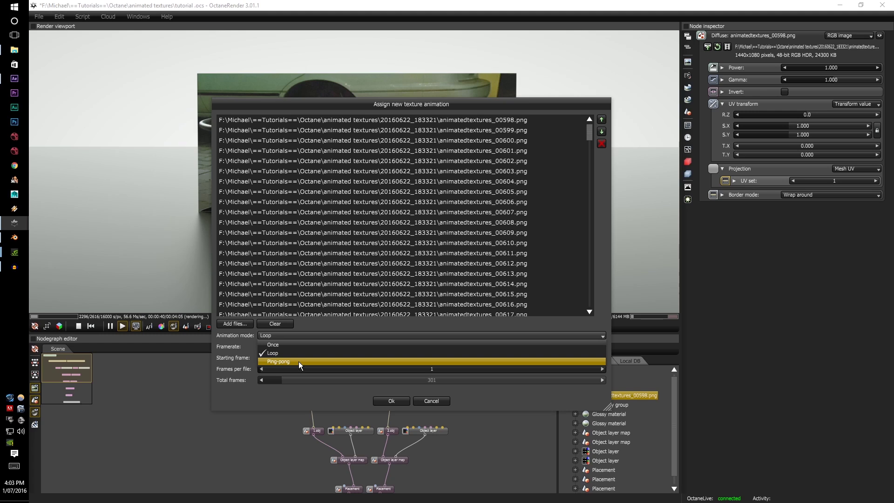
click(302, 352)
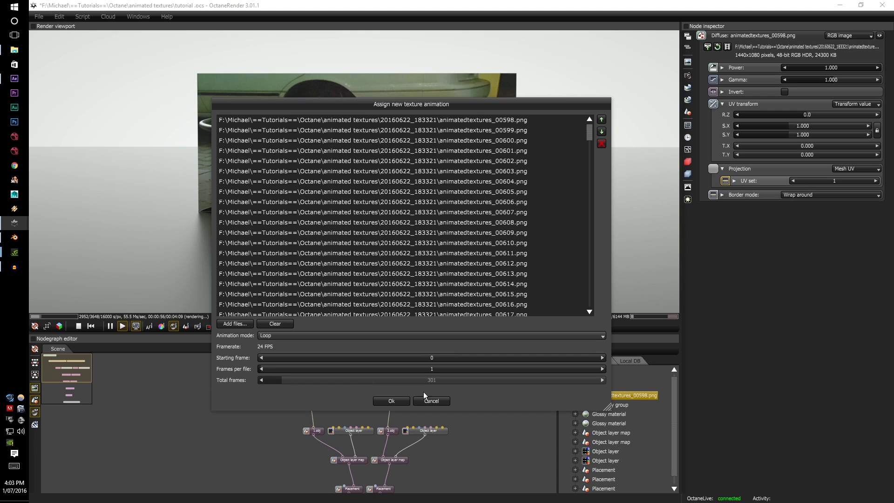
click(391, 401)
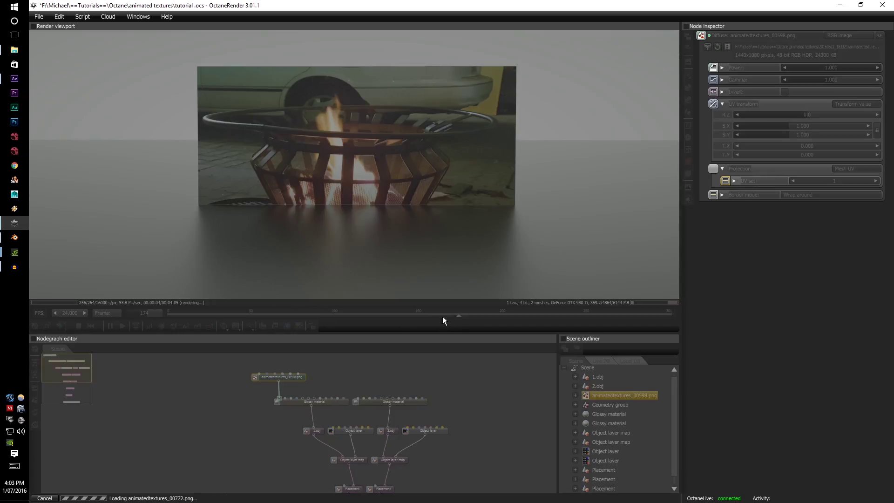
click(390, 317)
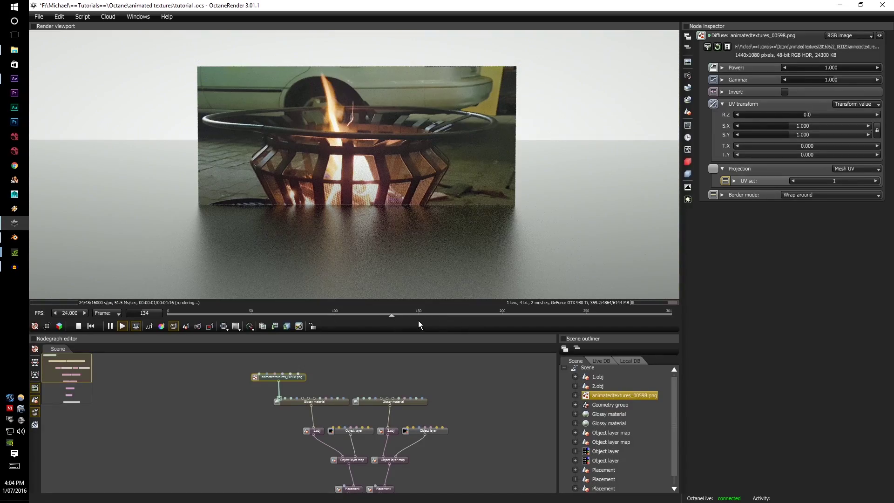
Step: Preview the animated fire texture on the TV plane at several frames, including 270, 164 and 102, from different viewing angles
drag(408, 315, 599, 316)
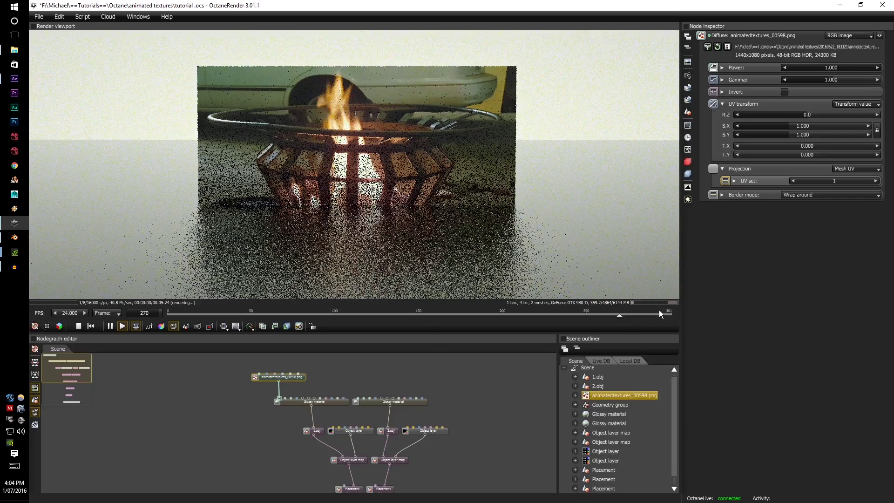
click(441, 309)
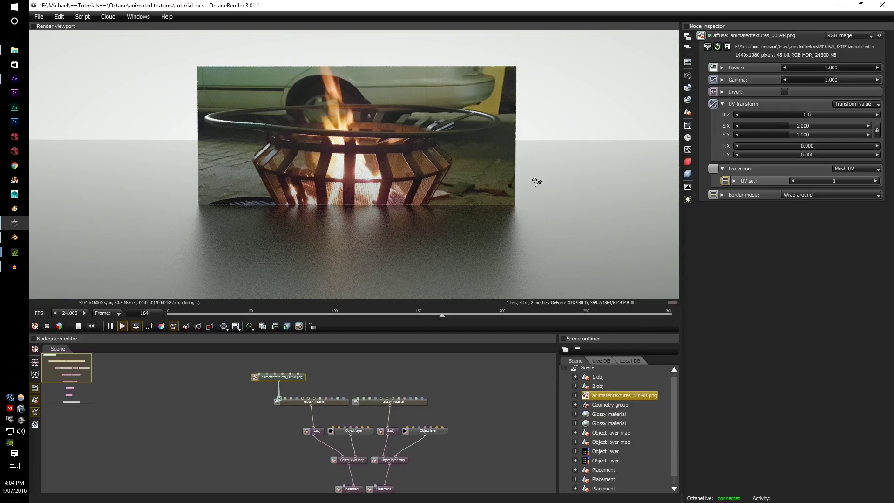
drag(496, 196, 401, 239)
click(338, 316)
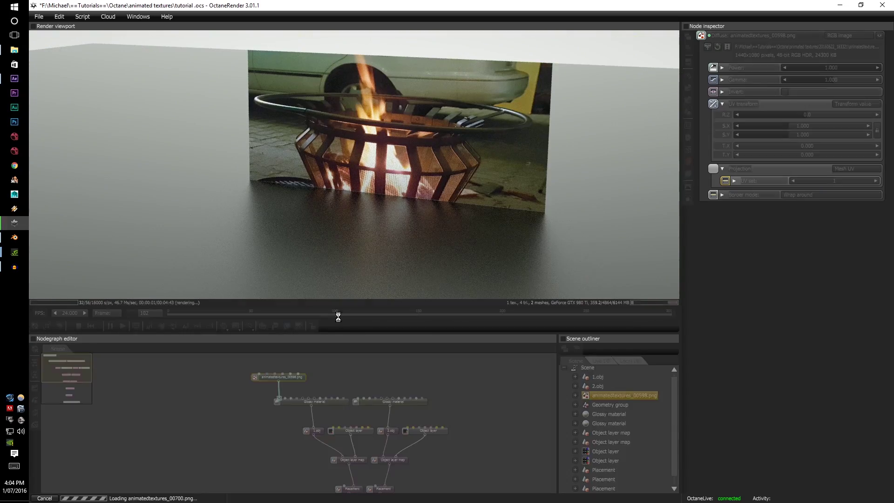
scroll(442, 228, up, 3)
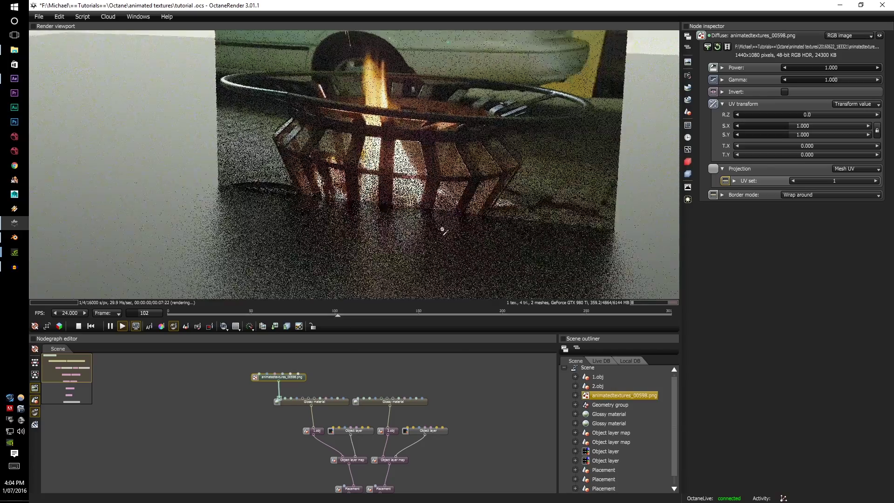
right_drag(441, 228, 386, 162)
scroll(385, 163, down, 5)
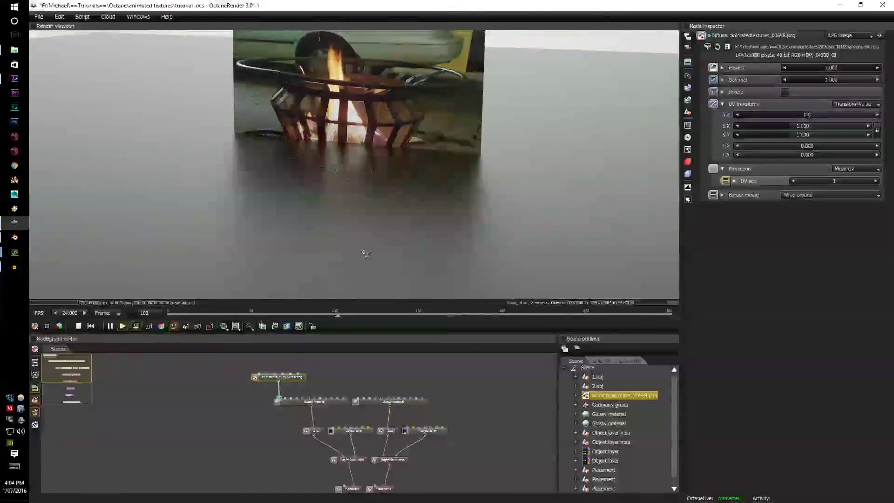
drag(338, 316, 491, 313)
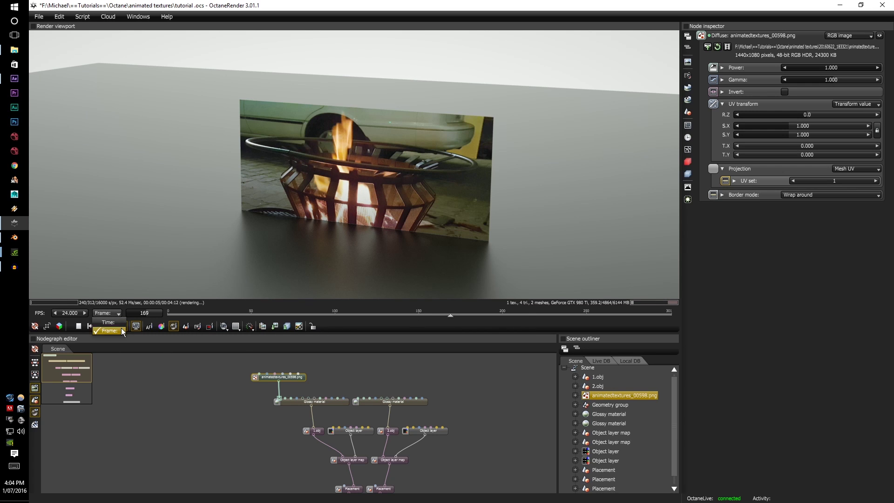
Step: Switch the timeline units to Time, preview the texture at 1.833333, and switch the units back to Frame
click(119, 321)
click(241, 313)
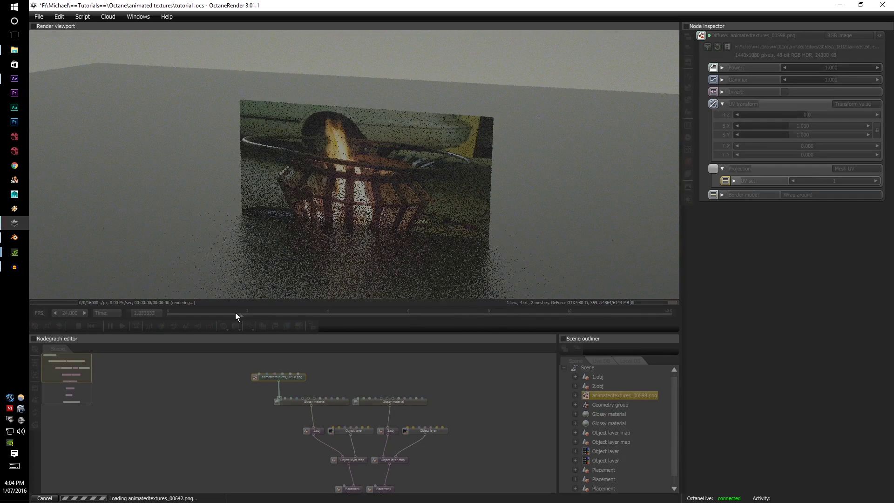
click(142, 313)
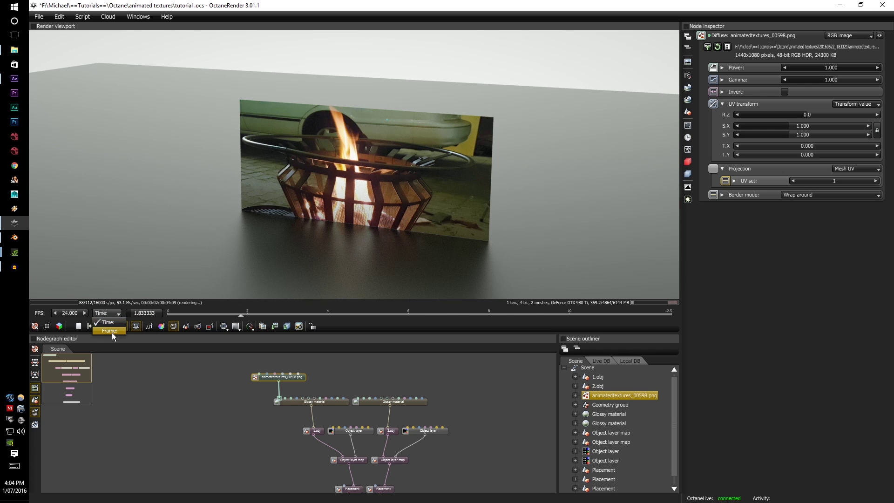
click(111, 331)
Step: Set the timeline frame rate to 29 FPS and check the fire animation on the TV plane at frame 46
click(60, 313)
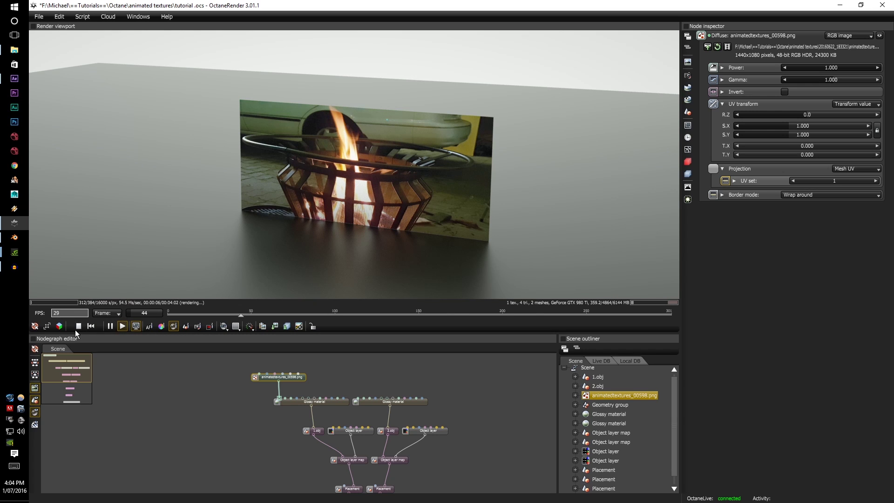
key(Return)
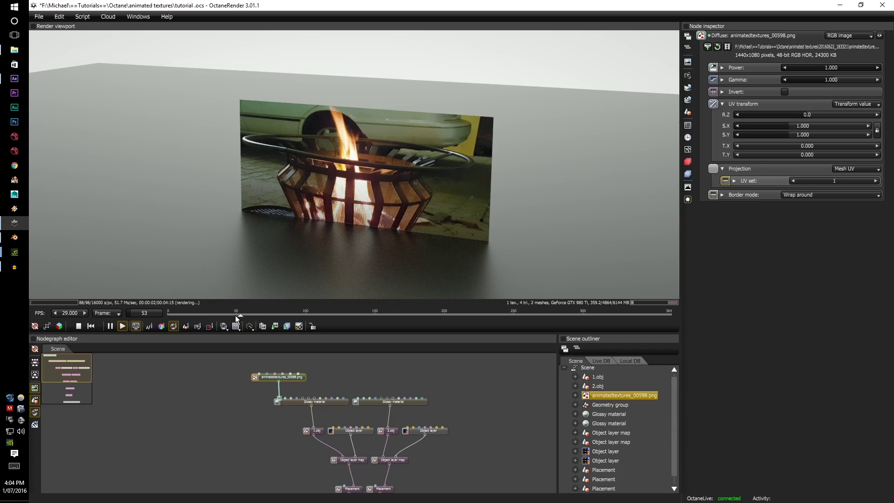
drag(235, 315, 472, 315)
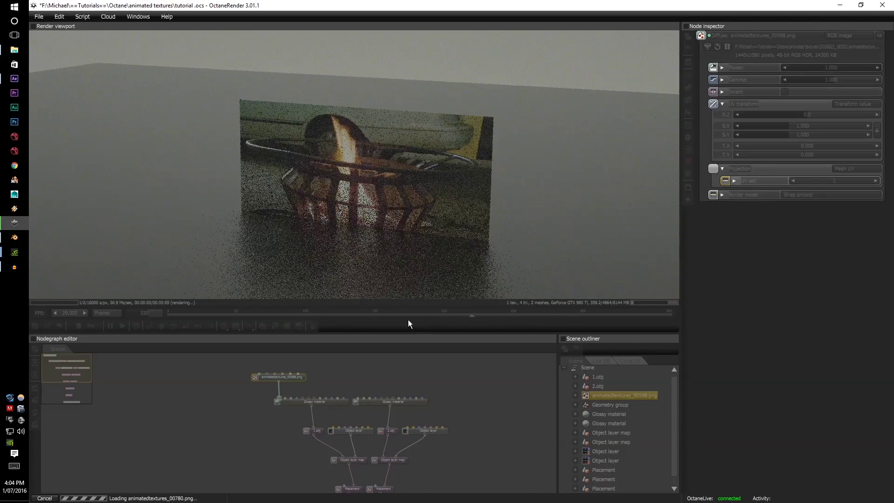
drag(409, 320, 230, 325)
drag(448, 172, 285, 206)
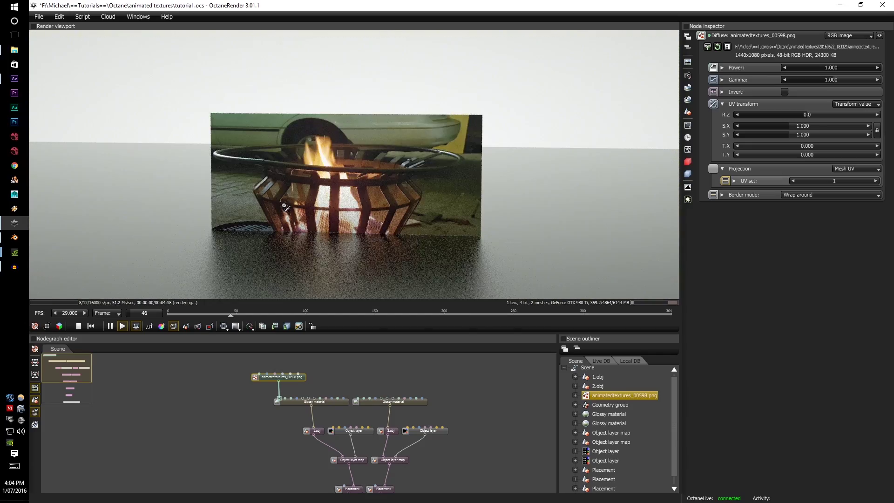
scroll(284, 207, up, 5)
right_drag(334, 238, 355, 212)
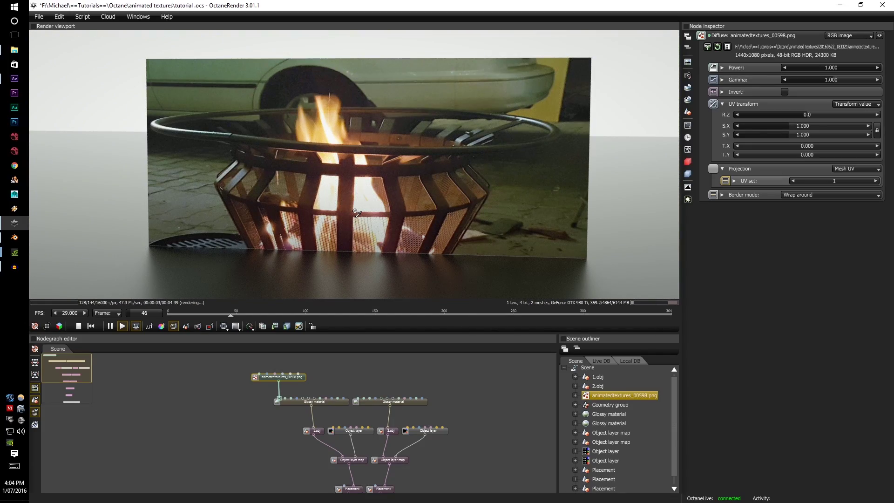
scroll(285, 152, down, 2)
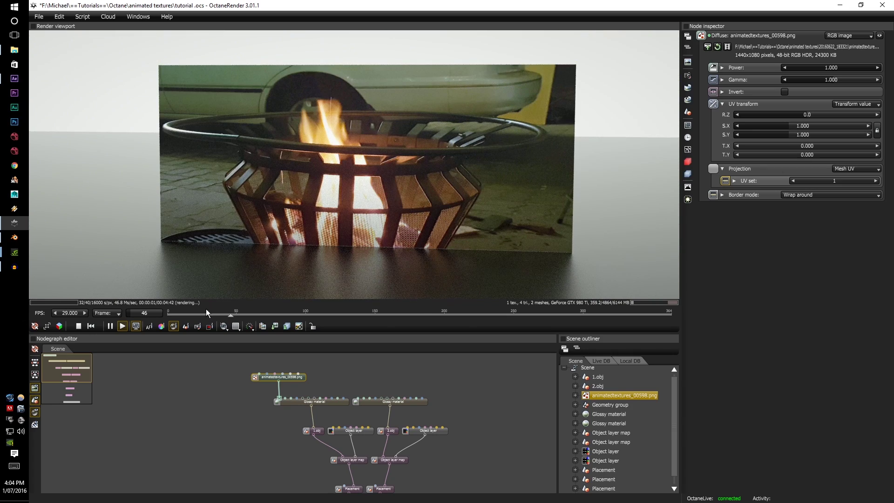
drag(264, 182, 275, 172)
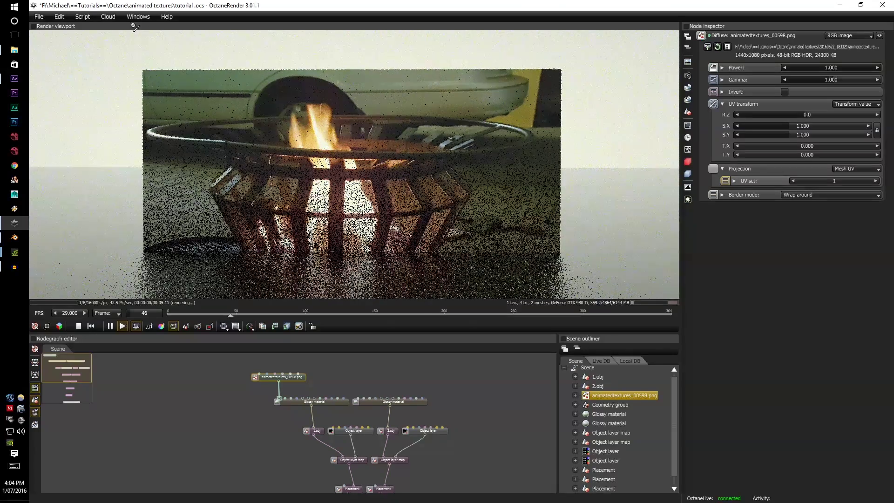
Step: Open the Batch rendering script to review its render target and output settings, and close it without starting a render
click(134, 20)
mouse_move(89, 17)
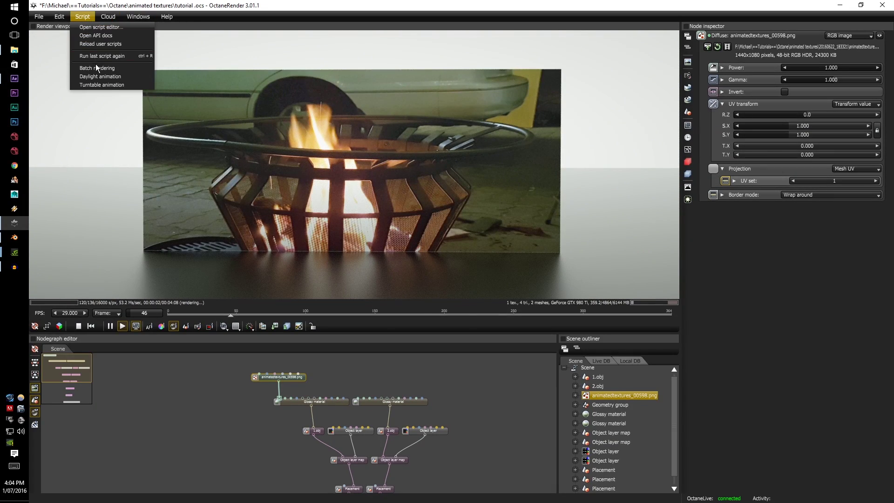
click(107, 69)
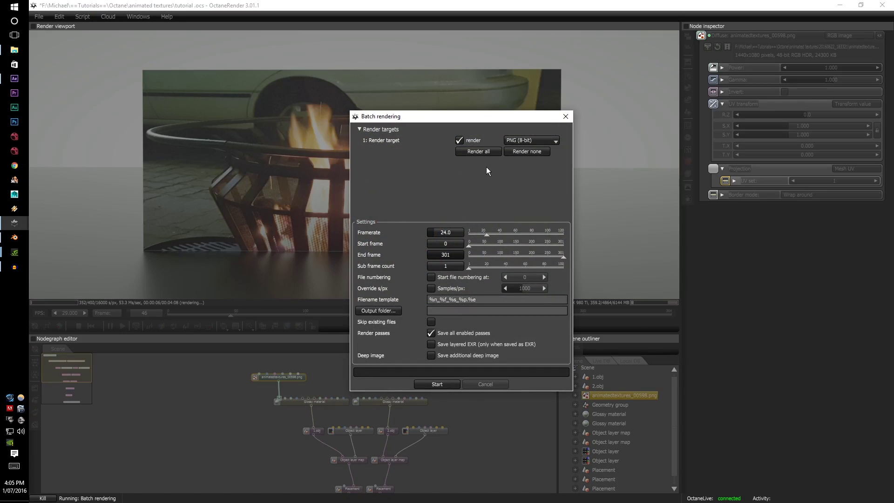
click(564, 117)
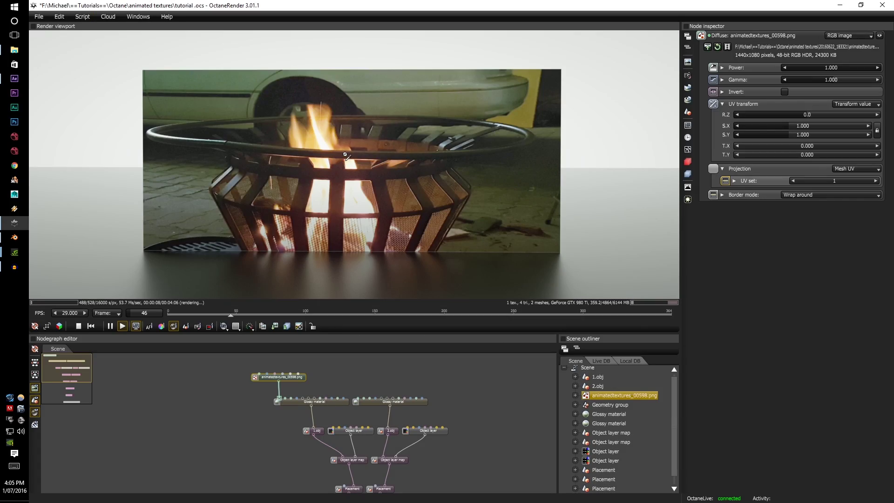
drag(345, 156, 413, 156)
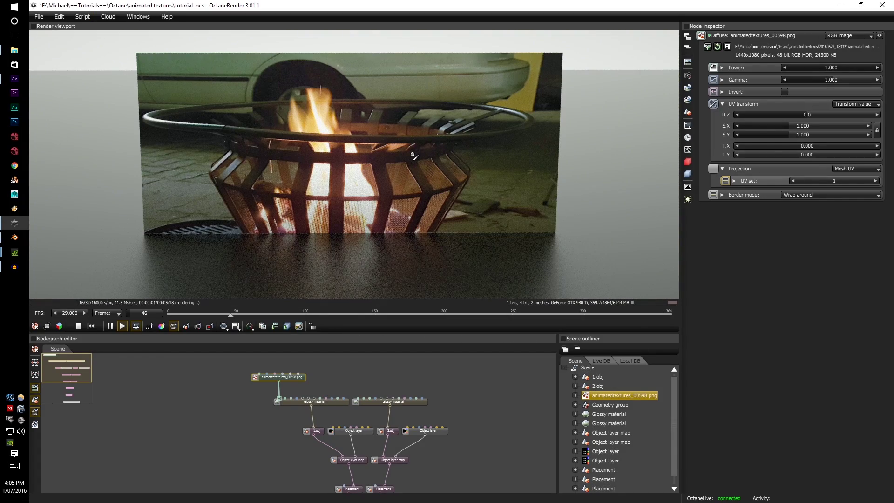